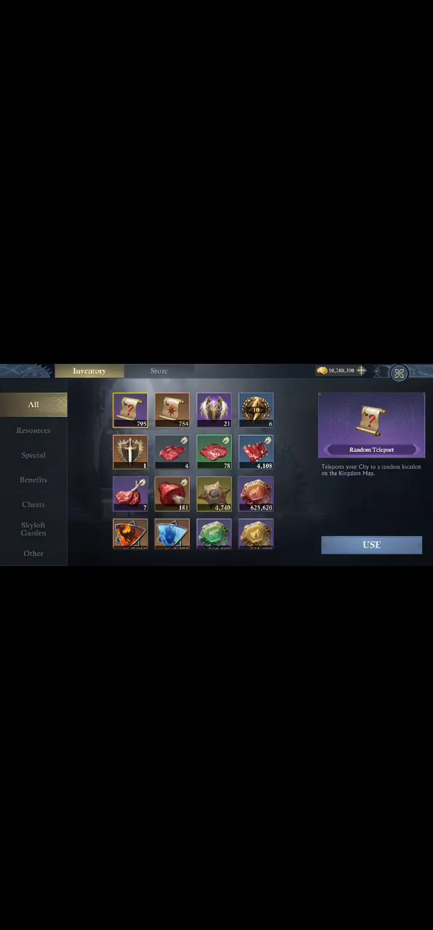
# Step: Filter the inventory to Chests and open two Dragon Evolution Random Chests, leaving 4,859
pyautogui.click(32, 504)
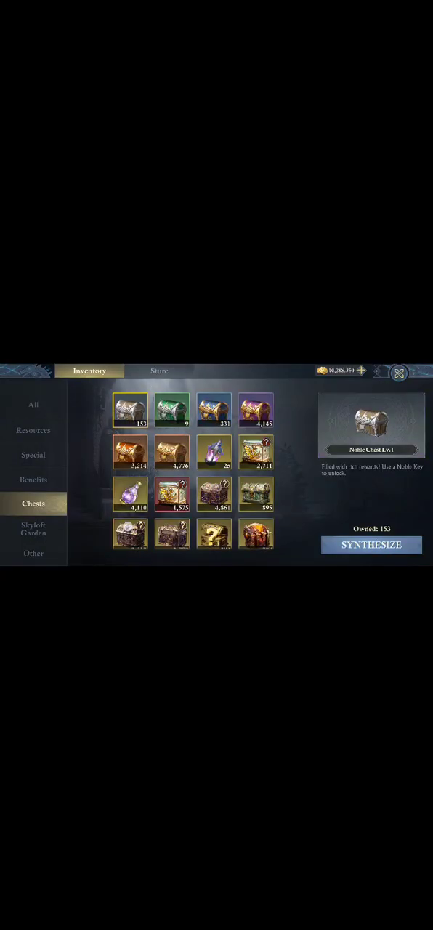
pyautogui.scroll(-1, 189, 468)
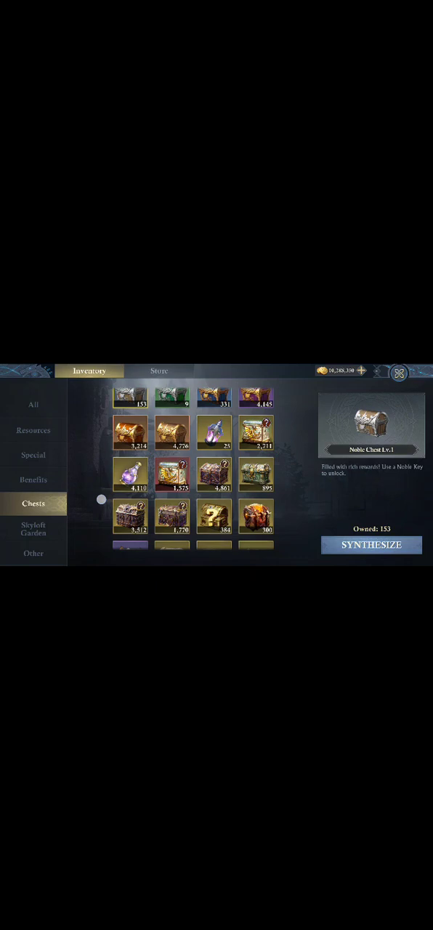
pyautogui.click(214, 474)
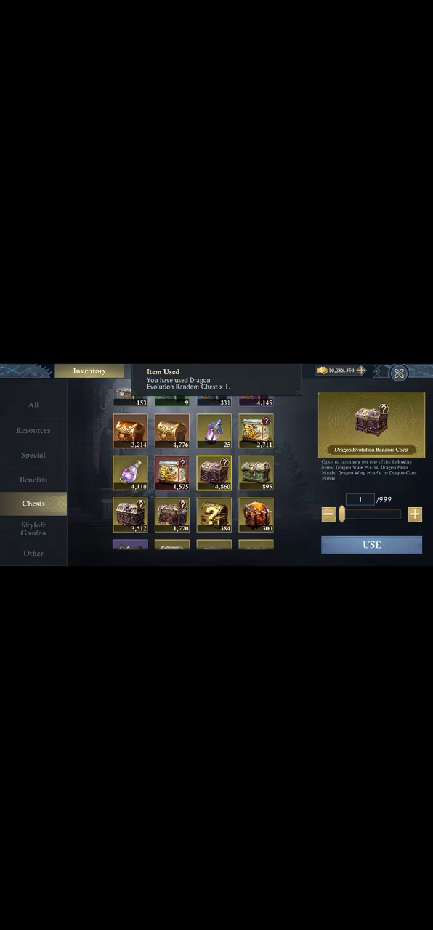
pyautogui.click(371, 545)
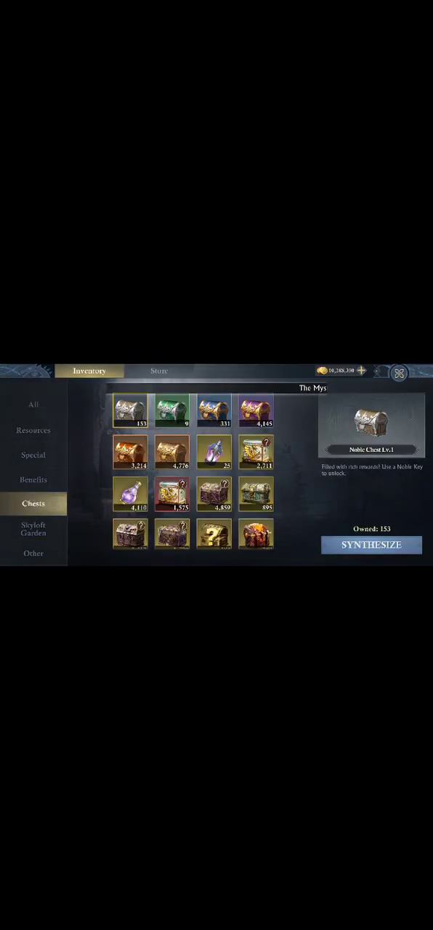
pyautogui.scroll(-1, 192, 473)
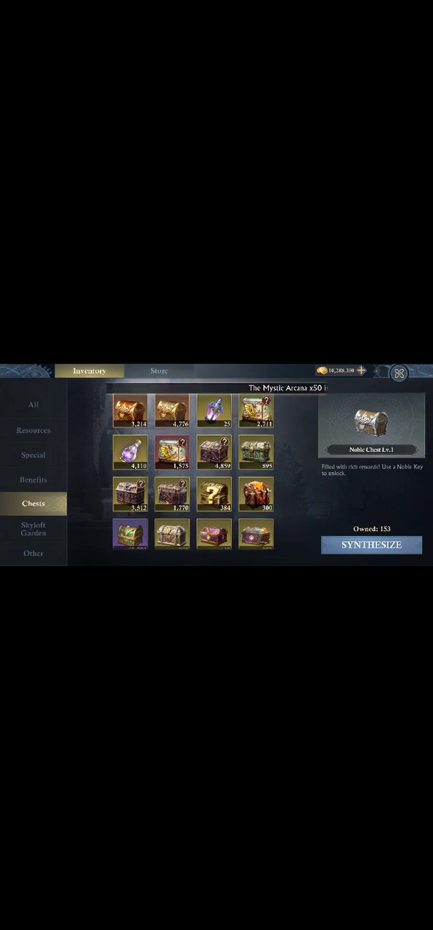
# Step: View the Dragon Evolution and Ascension Random Chest details, then pick the Holy and Shadow Dragon Part chest
pyautogui.click(171, 453)
pyautogui.click(214, 453)
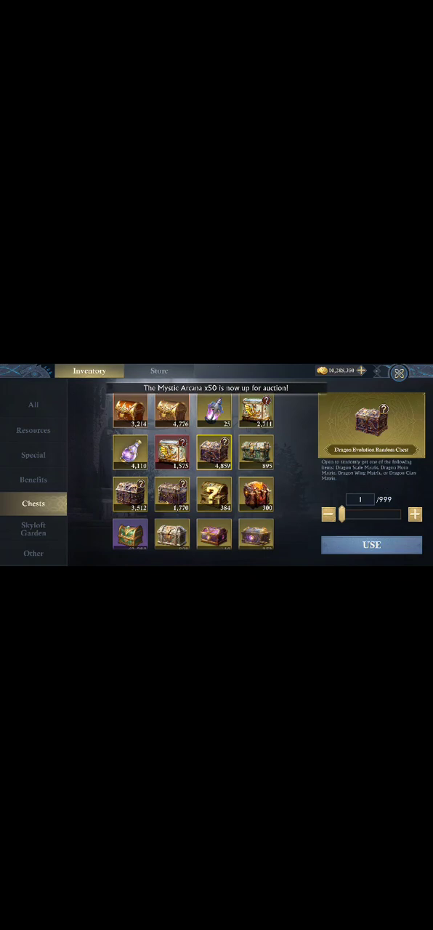
pyautogui.click(256, 453)
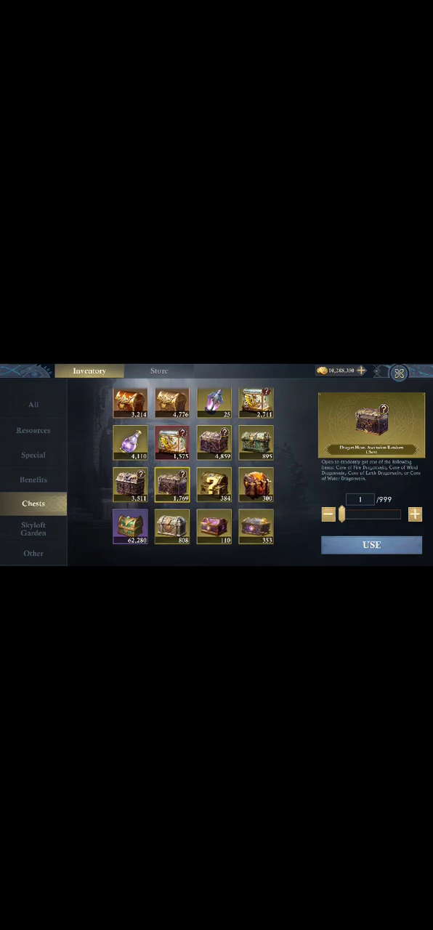
pyautogui.click(215, 486)
# Step: Open one Holy and Shadow Dragon Part chest and one Heart chest, then dismiss the rewards
pyautogui.click(371, 545)
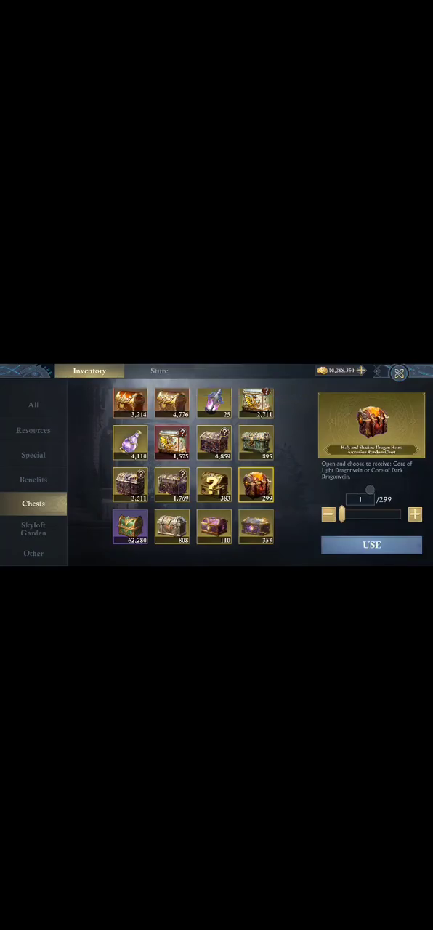
pyautogui.click(372, 545)
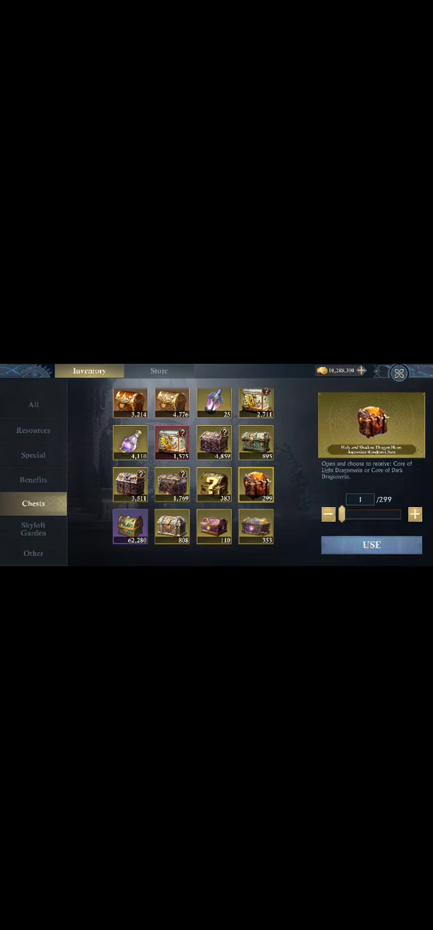
pyautogui.click(216, 504)
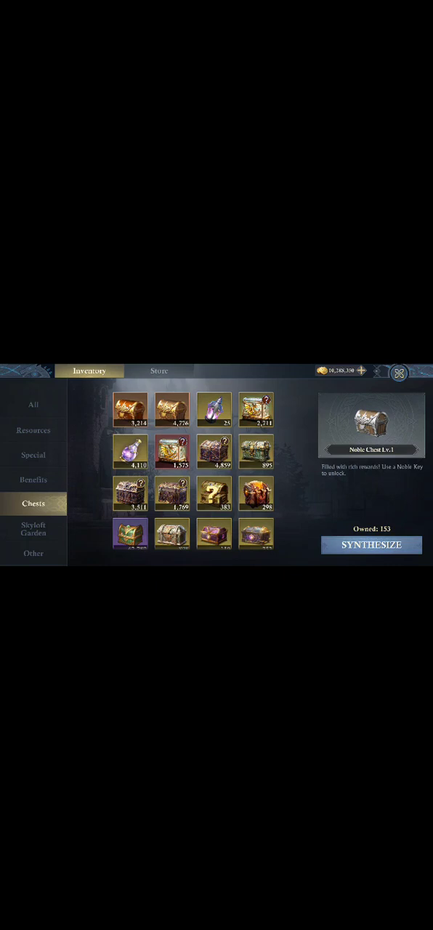
# Step: Select the Holy and Shadow Dragon Part Ascension chest, with its full 383 quantity
pyautogui.click(215, 494)
pyautogui.scroll(-1, 192, 469)
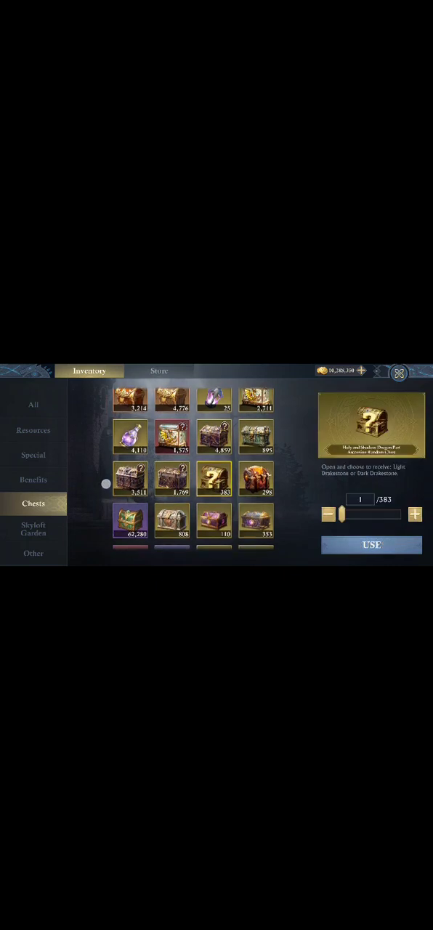
pyautogui.moveTo(341, 515); pyautogui.dragTo(407, 514)
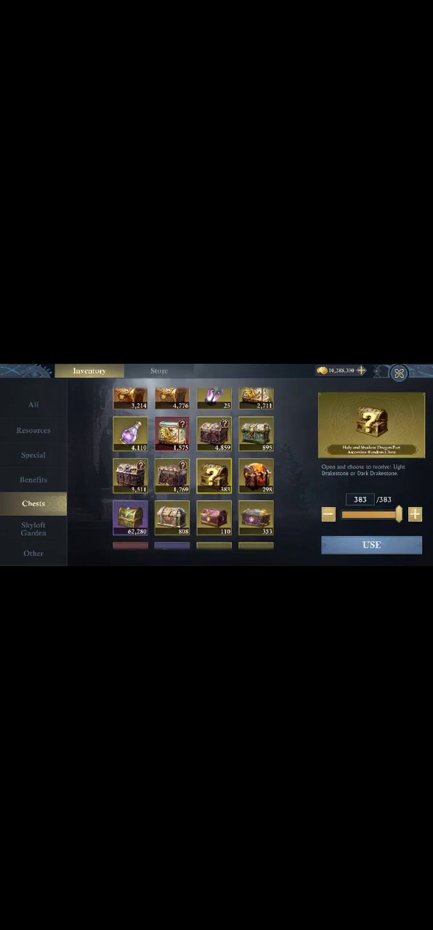